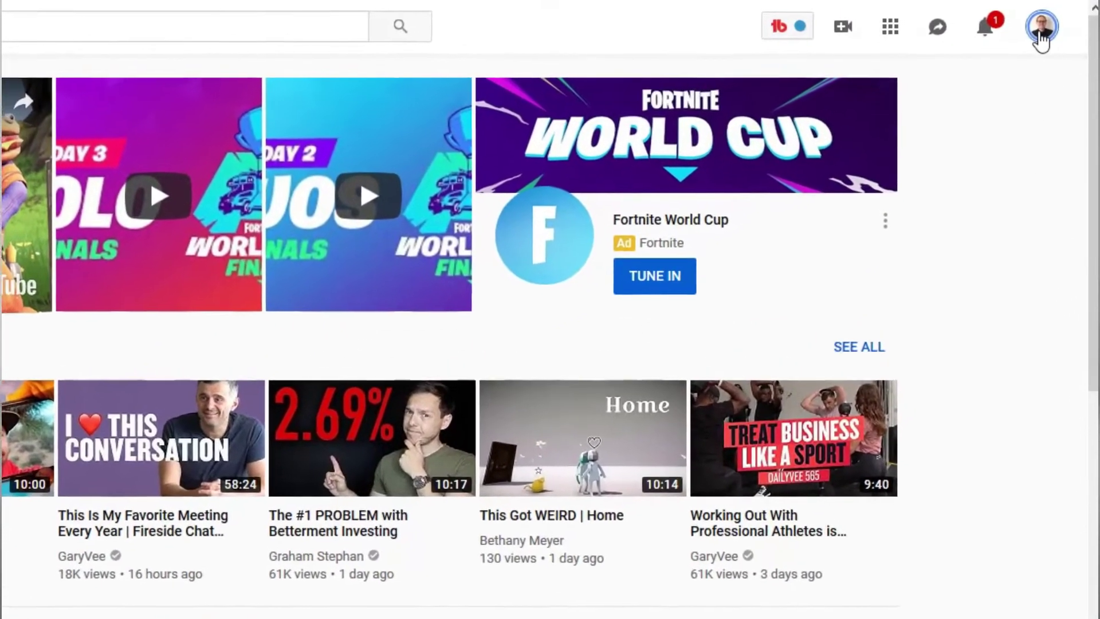
Go from the account menu to YouTube Studio's Videos page and scroll through the uploads list.
{"action": "left_click", "coordinate": [1039, 34]}
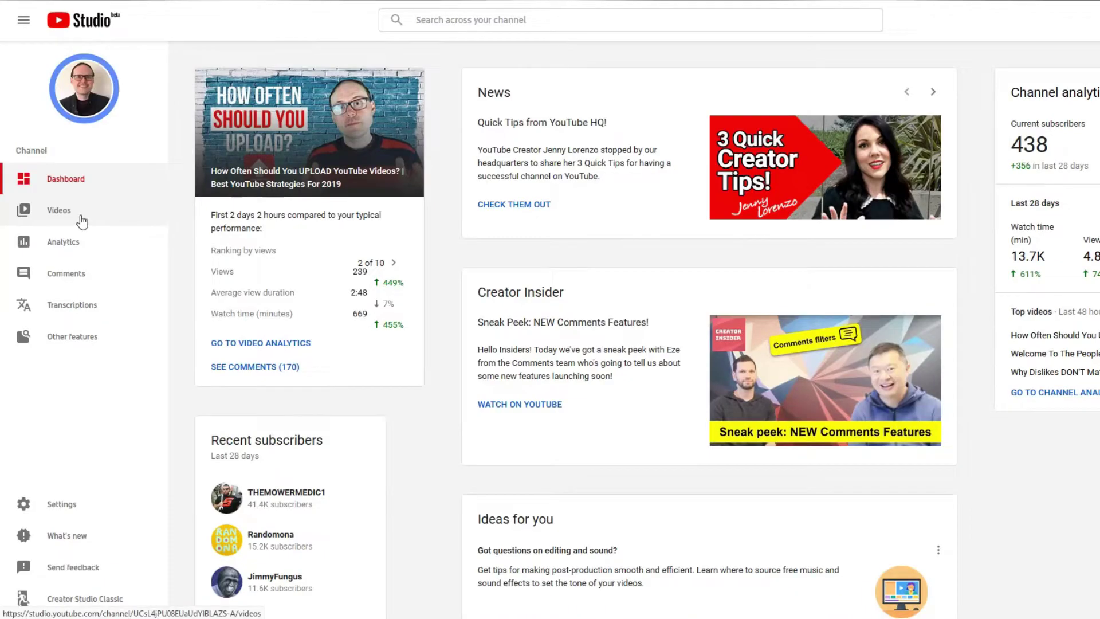
{"action": "left_click", "coordinate": [83, 221]}
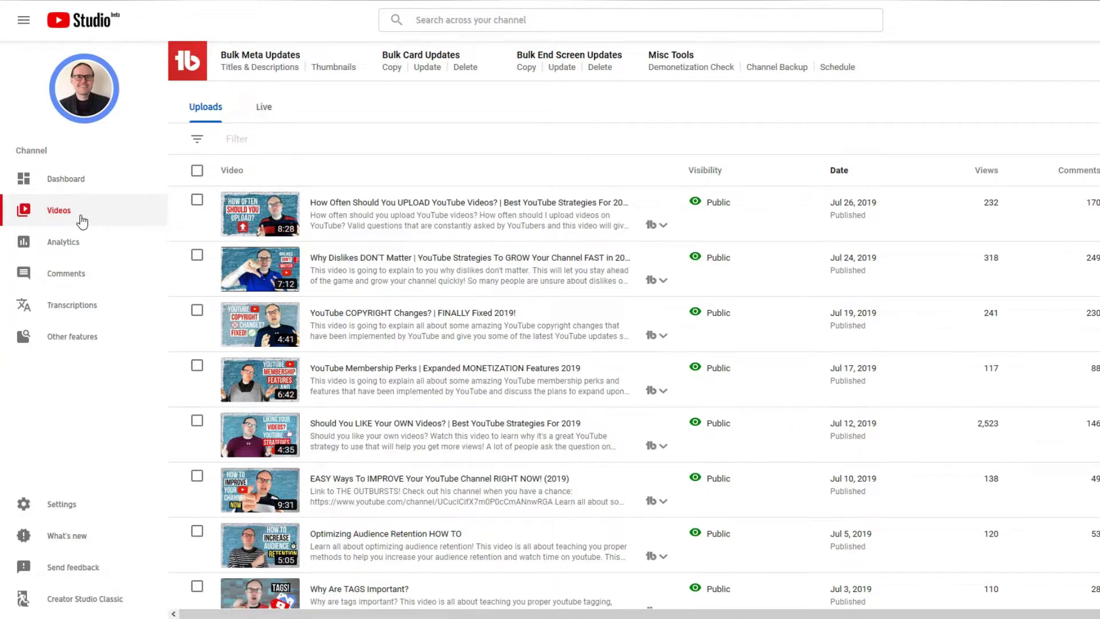
{"action": "scroll", "coordinate": [346, 242], "scroll_direction": "down", "scroll_amount": 3}
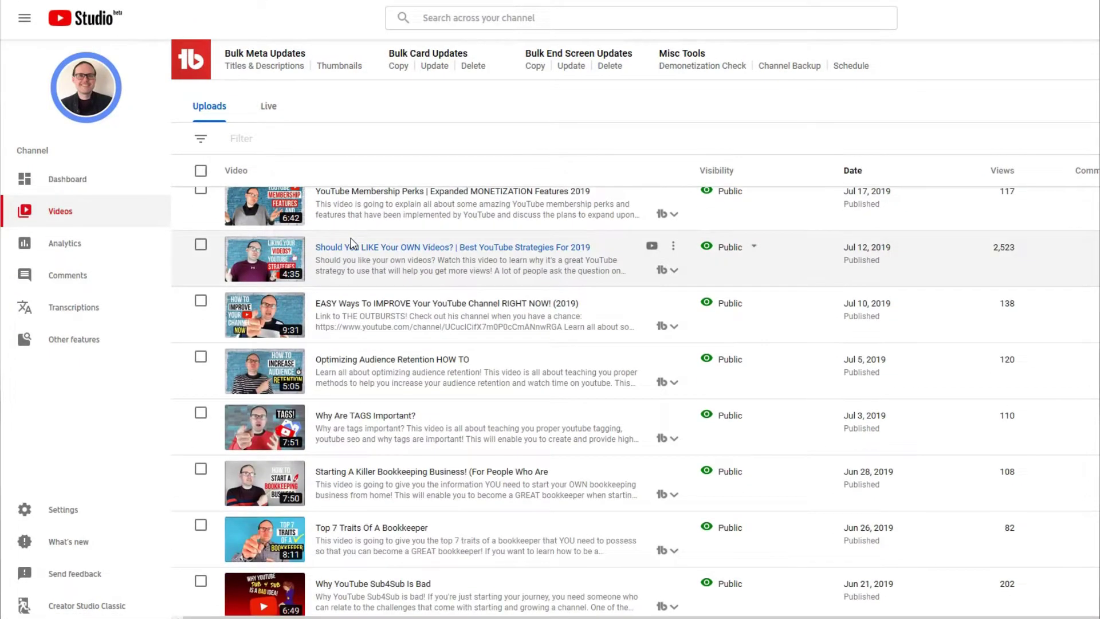
{"action": "scroll", "coordinate": [351, 243], "scroll_direction": "down", "scroll_amount": 4}
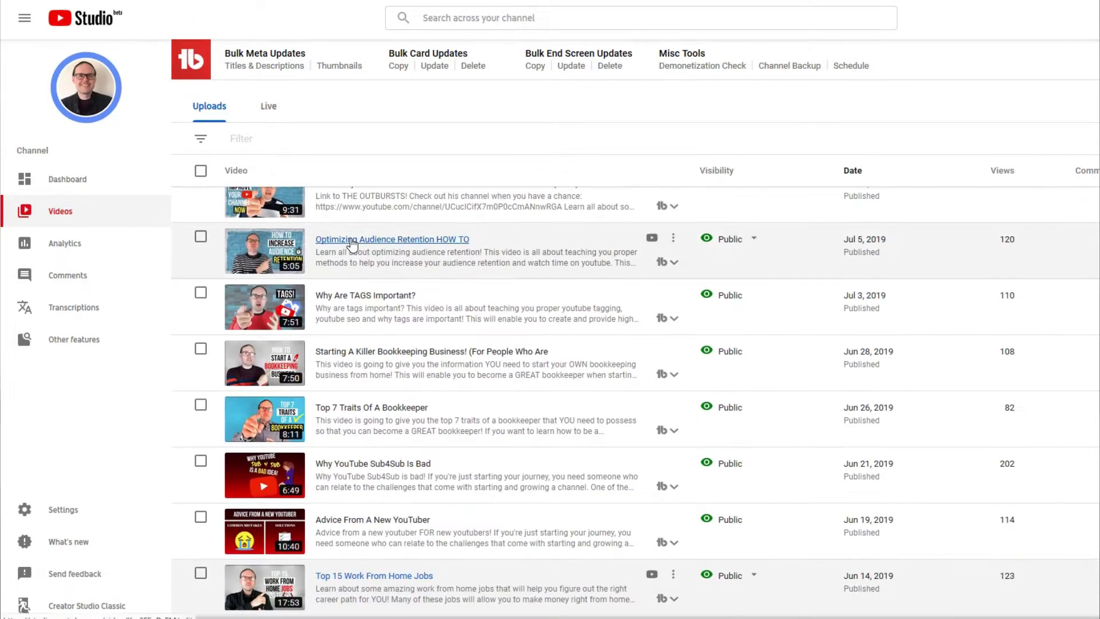
{"action": "scroll", "coordinate": [351, 243], "scroll_direction": "down", "scroll_amount": 4}
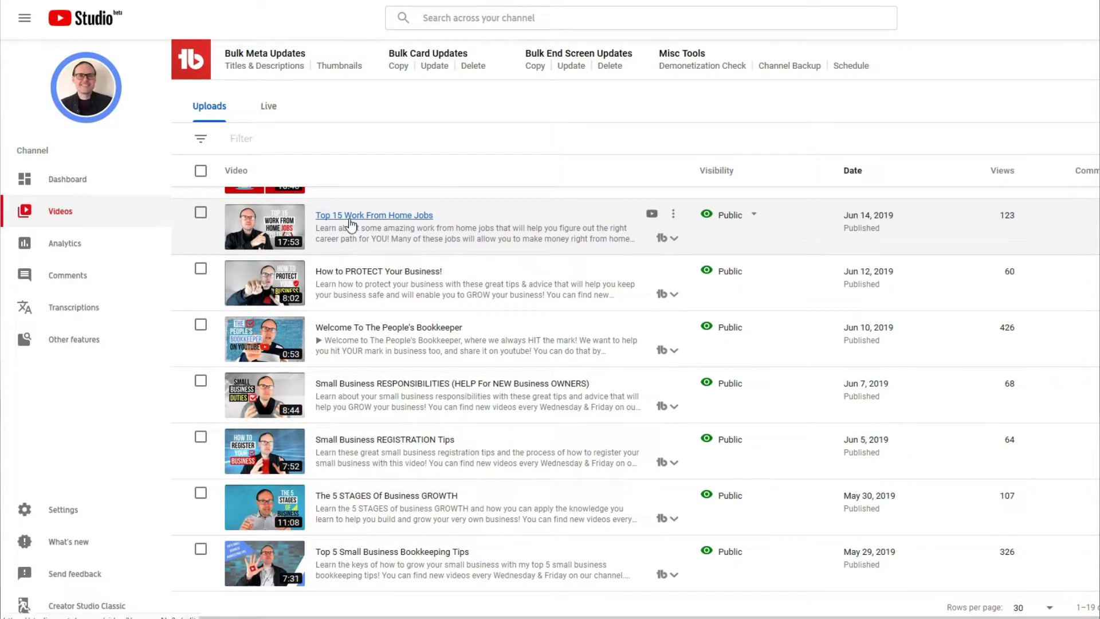
{"action": "left_click", "coordinate": [351, 221]}
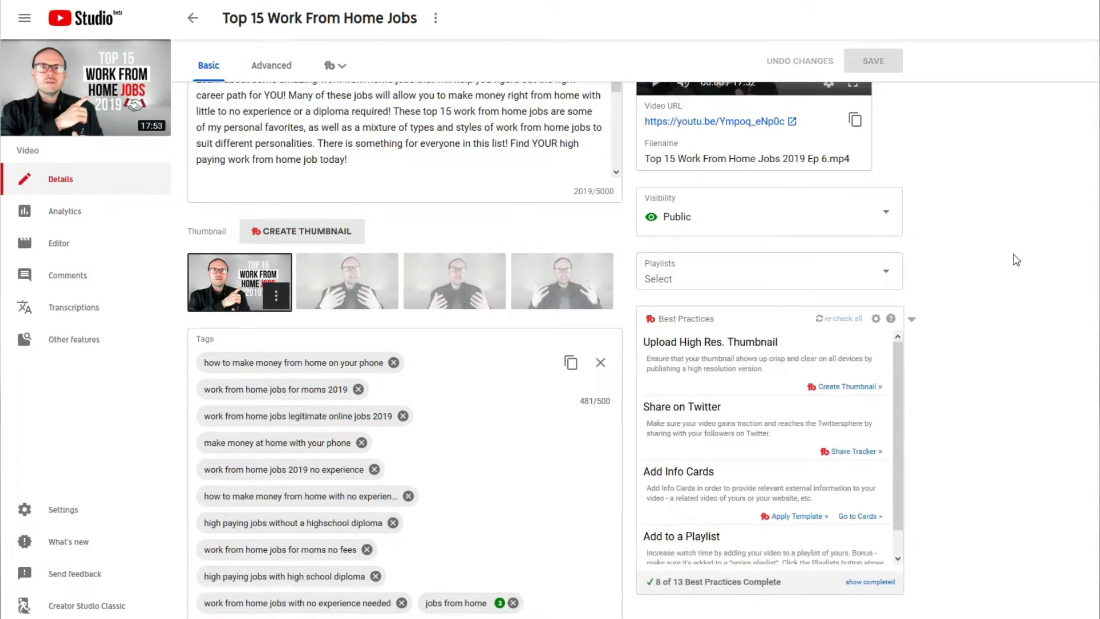
{"action": "scroll", "coordinate": [1012, 261], "scroll_direction": "up", "scroll_amount": 3}
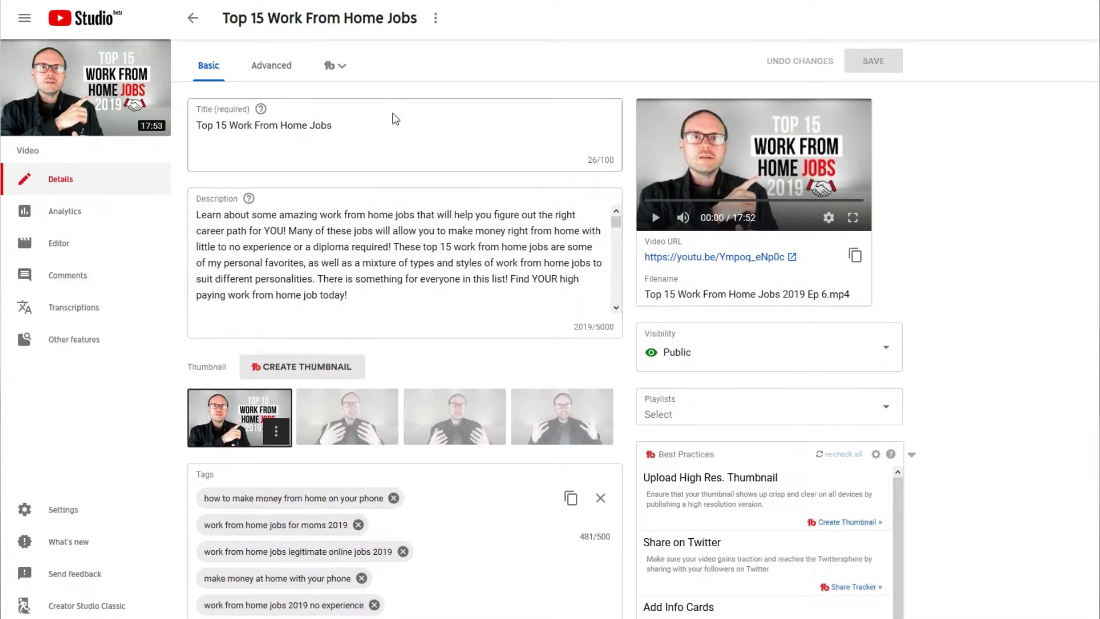
{"action": "scroll", "coordinate": [370, 236], "scroll_direction": "down", "scroll_amount": 5}
{"action": "scroll", "coordinate": [424, 440], "scroll_direction": "down", "scroll_amount": 2}
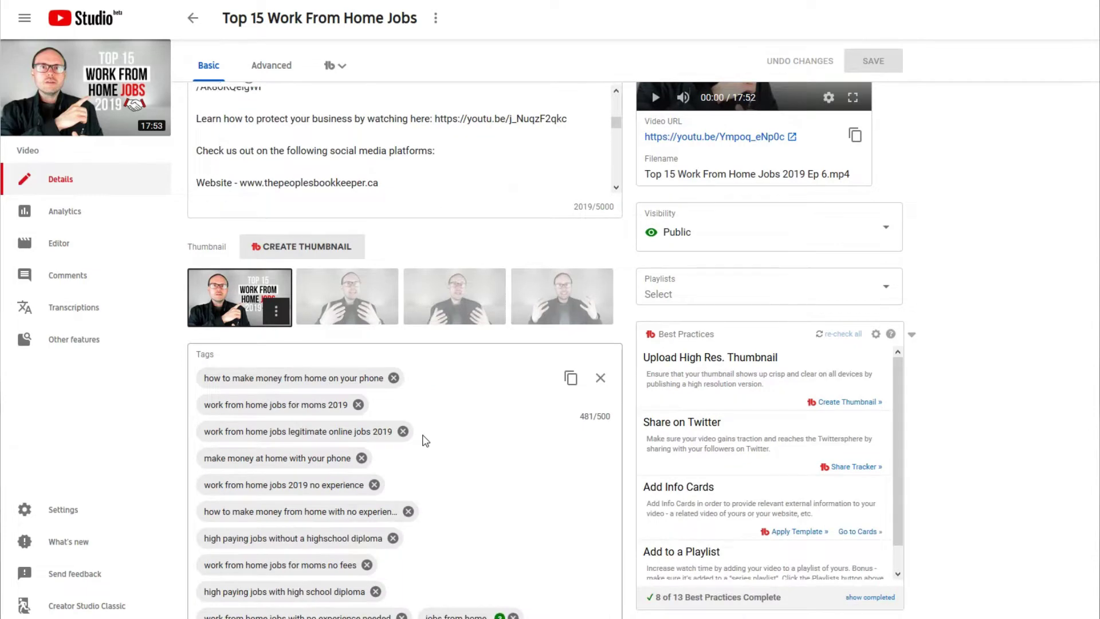
{"action": "scroll", "coordinate": [1056, 410], "scroll_direction": "down", "scroll_amount": 5}
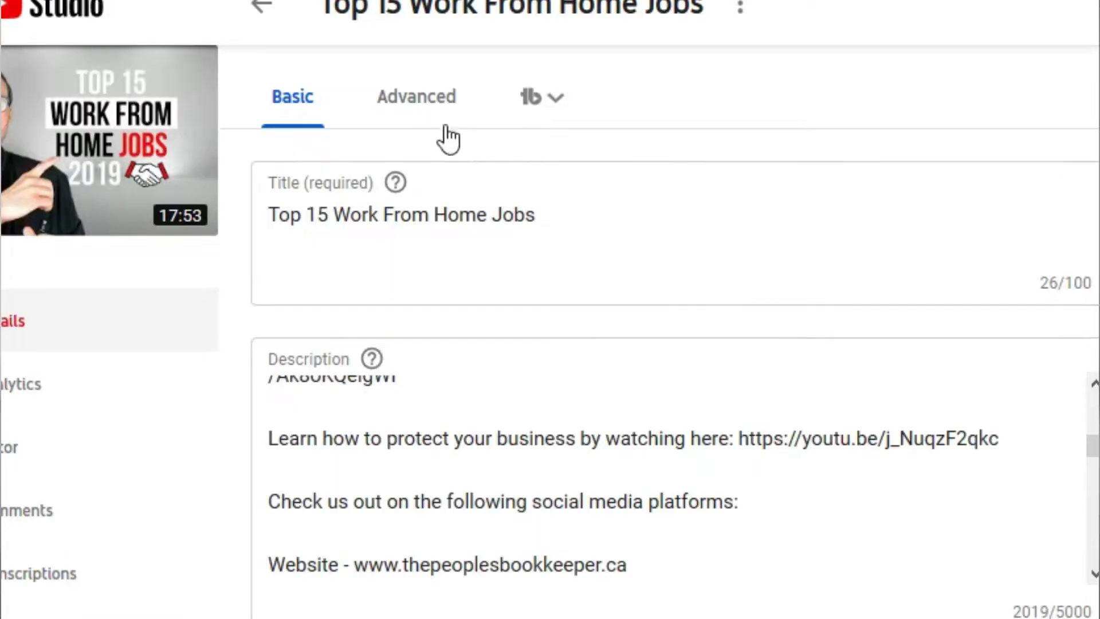
Show the video's Advanced settings to reveal the English by YouTube (automatic) subtitle track.
{"action": "left_click", "coordinate": [426, 100]}
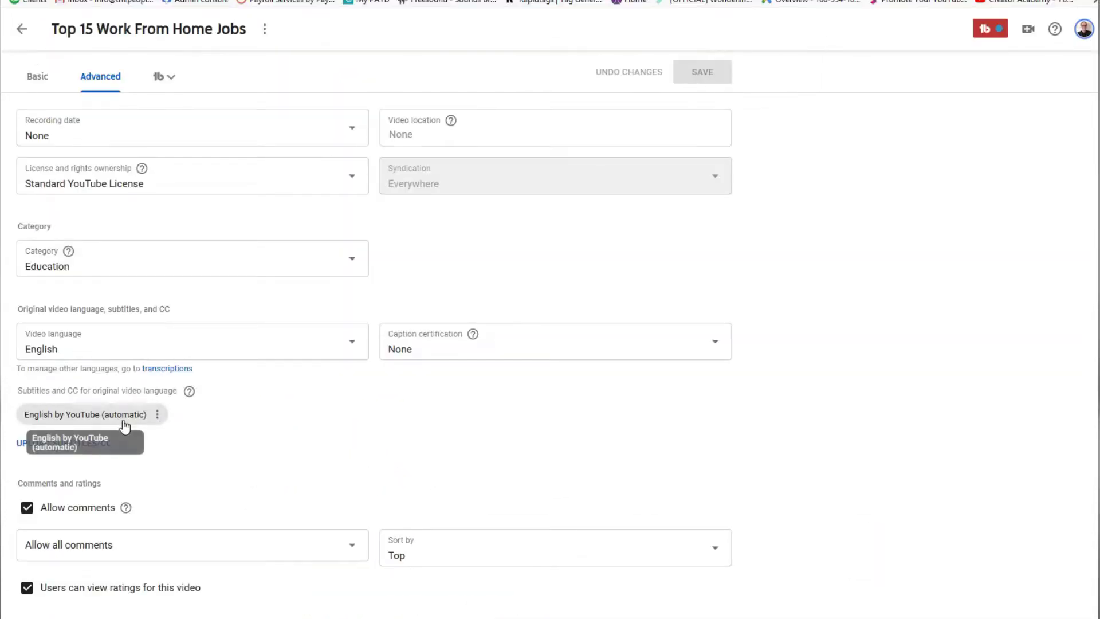
Open the automatic English subtitles as an editable draft in Creator Studio Classic.
{"action": "left_click", "coordinate": [123, 422]}
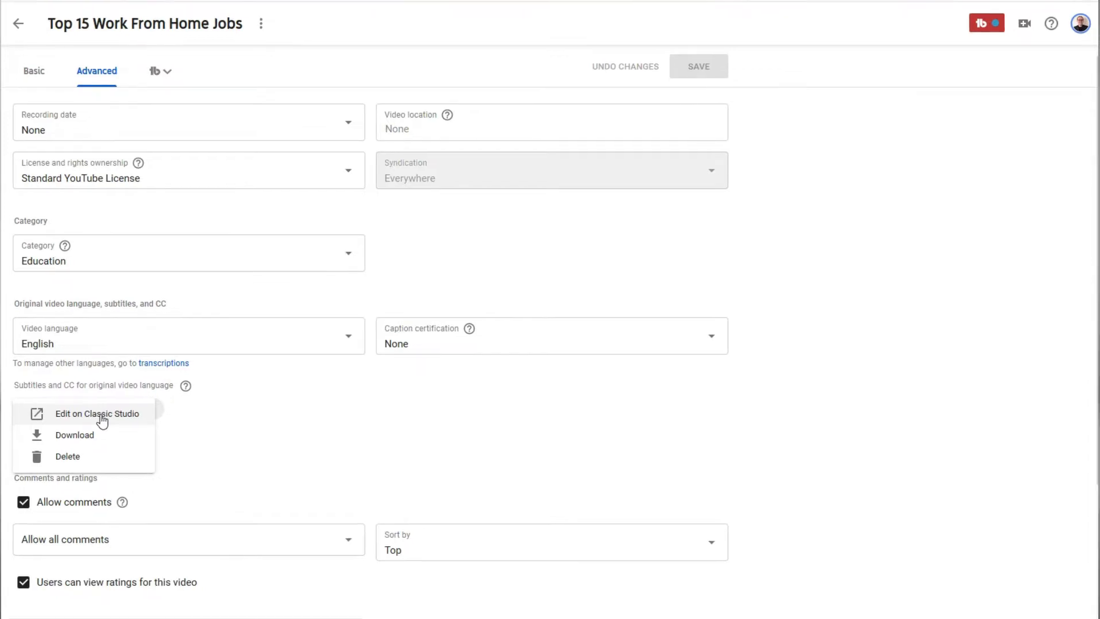
{"action": "left_click", "coordinate": [104, 419]}
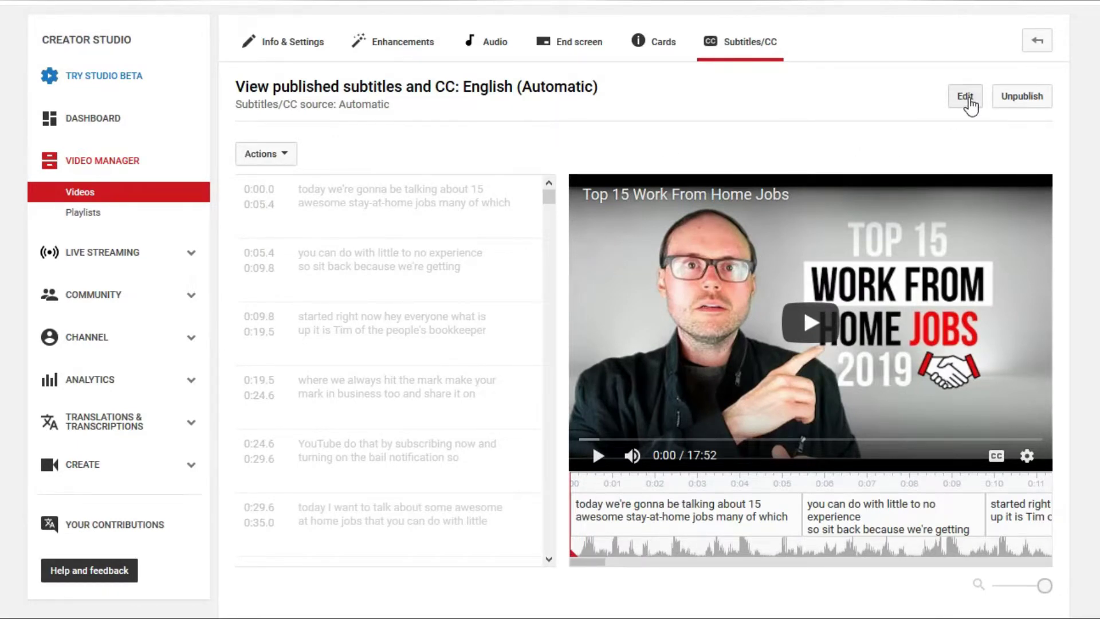
{"action": "left_click", "coordinate": [966, 97]}
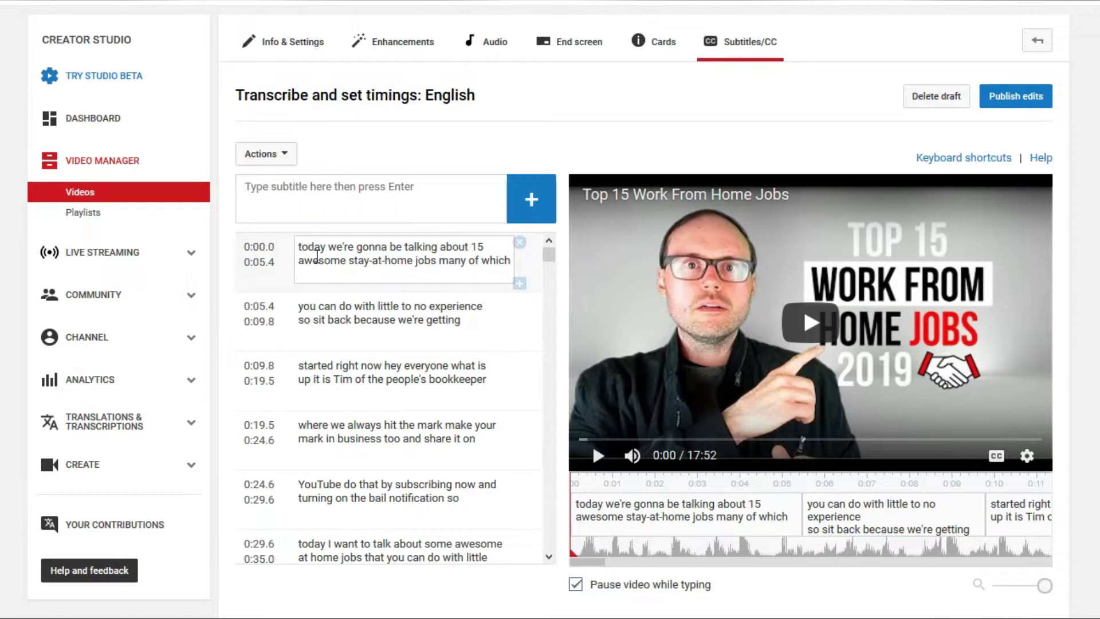
Capitalize 'Today', add '!' after 'getting' and '.' after 'bookkeeper' in the first three captions.
{"action": "key", "text": "BackSpace"}
{"action": "type", "text": "T"}
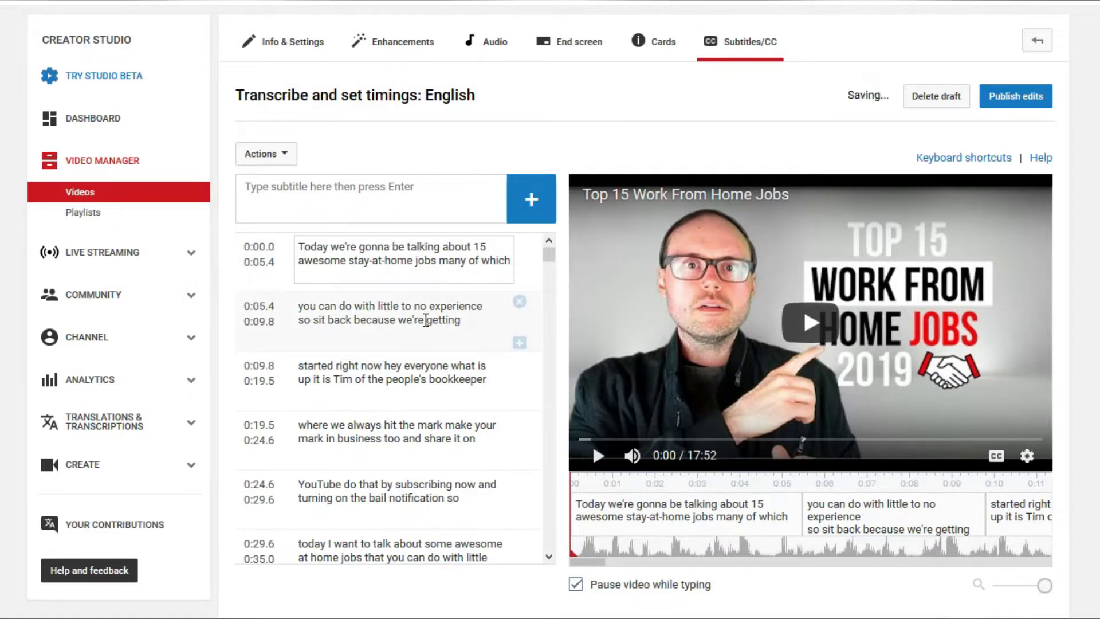
{"action": "left_click", "coordinate": [472, 322]}
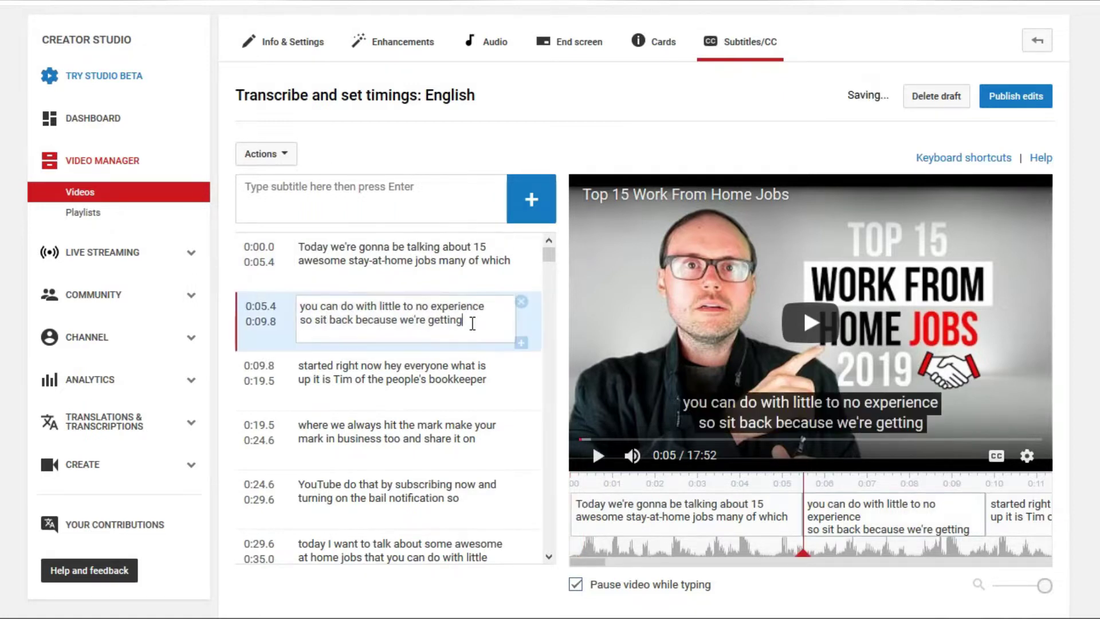
{"action": "type", "text": "!"}
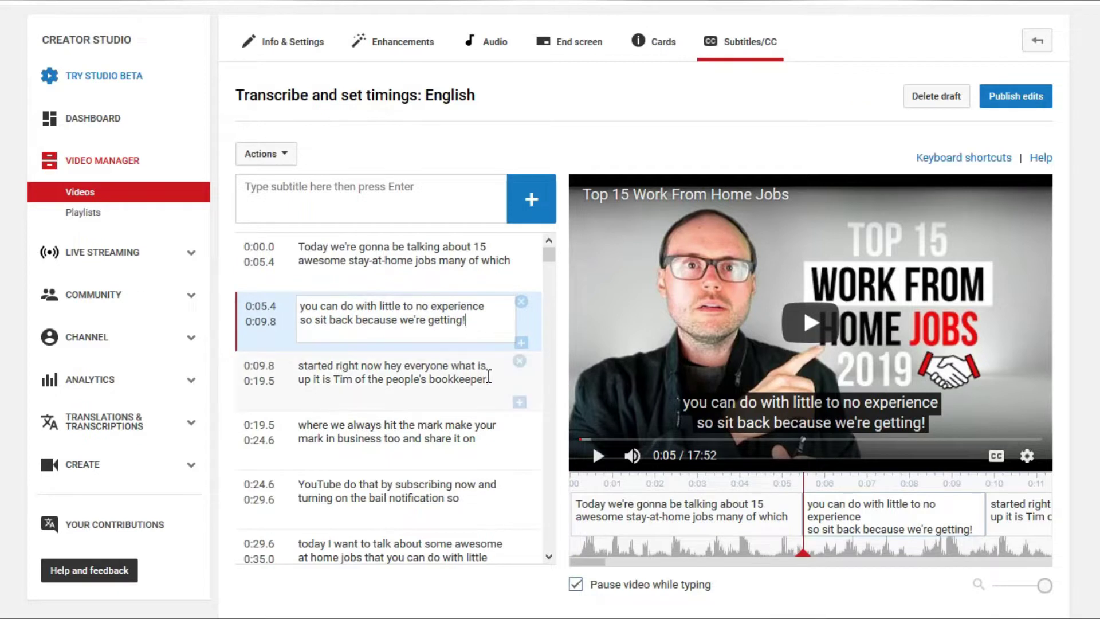
{"action": "left_click", "coordinate": [489, 379]}
{"action": "type", "text": "."}
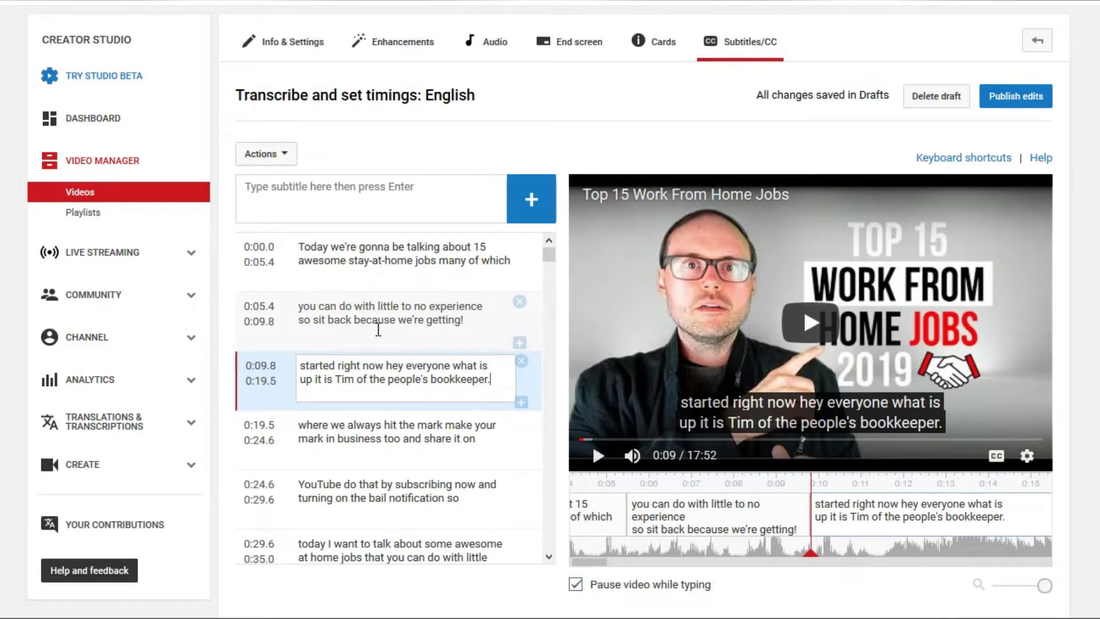
{"action": "scroll", "coordinate": [383, 324], "scroll_direction": "down", "scroll_amount": 15}
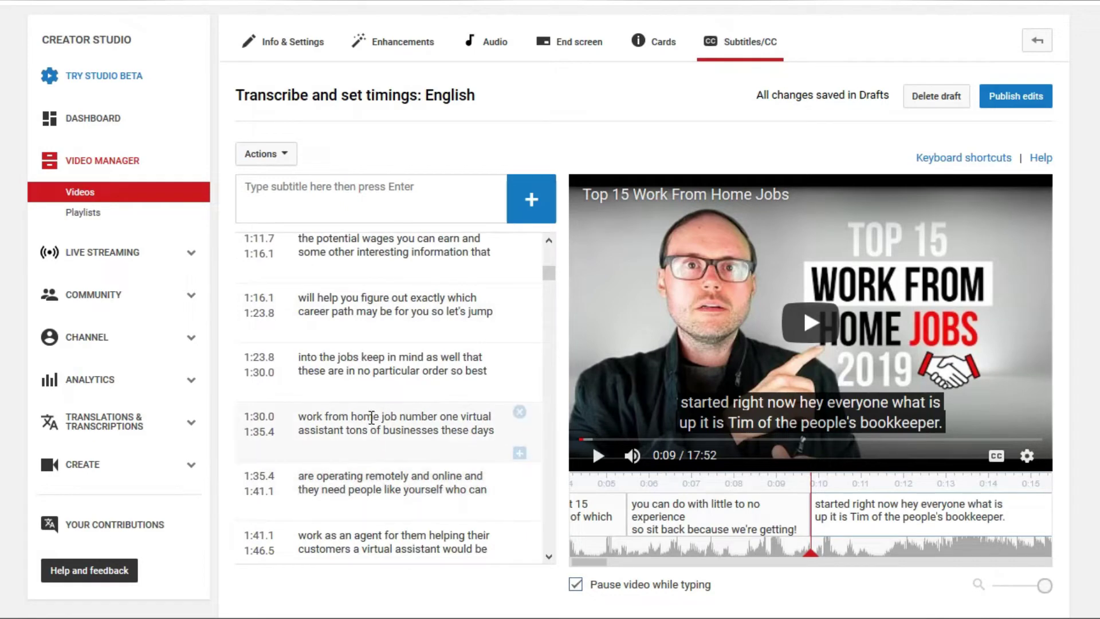
{"action": "scroll", "coordinate": [372, 416], "scroll_direction": "up", "scroll_amount": 15}
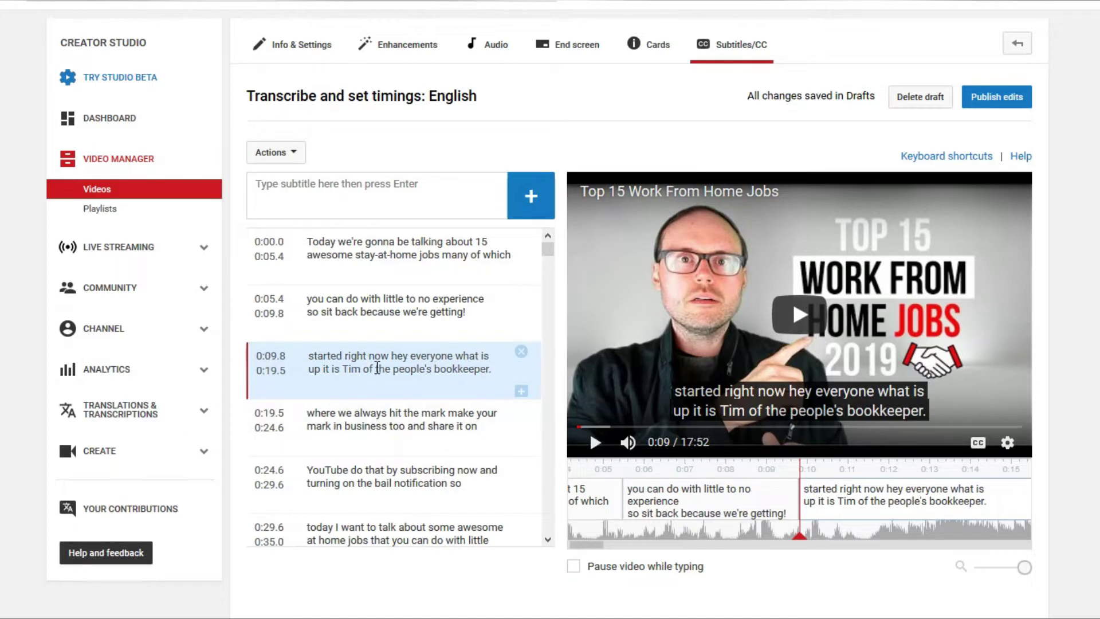
{"action": "left_click", "coordinate": [377, 369]}
{"action": "left_click", "coordinate": [348, 236]}
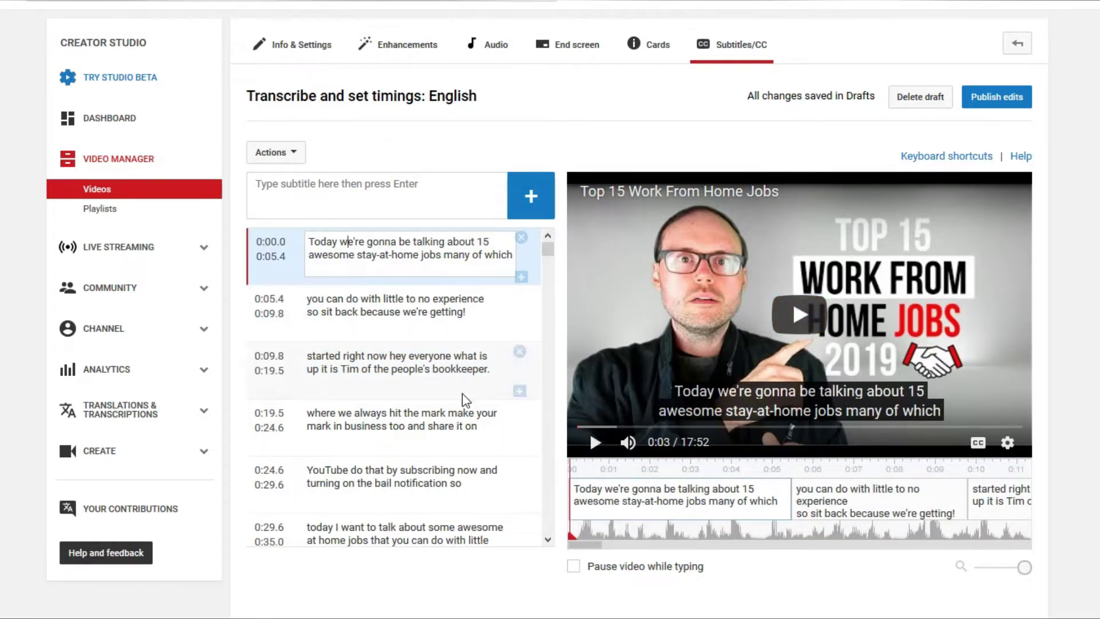
{"action": "left_click", "coordinate": [594, 451]}
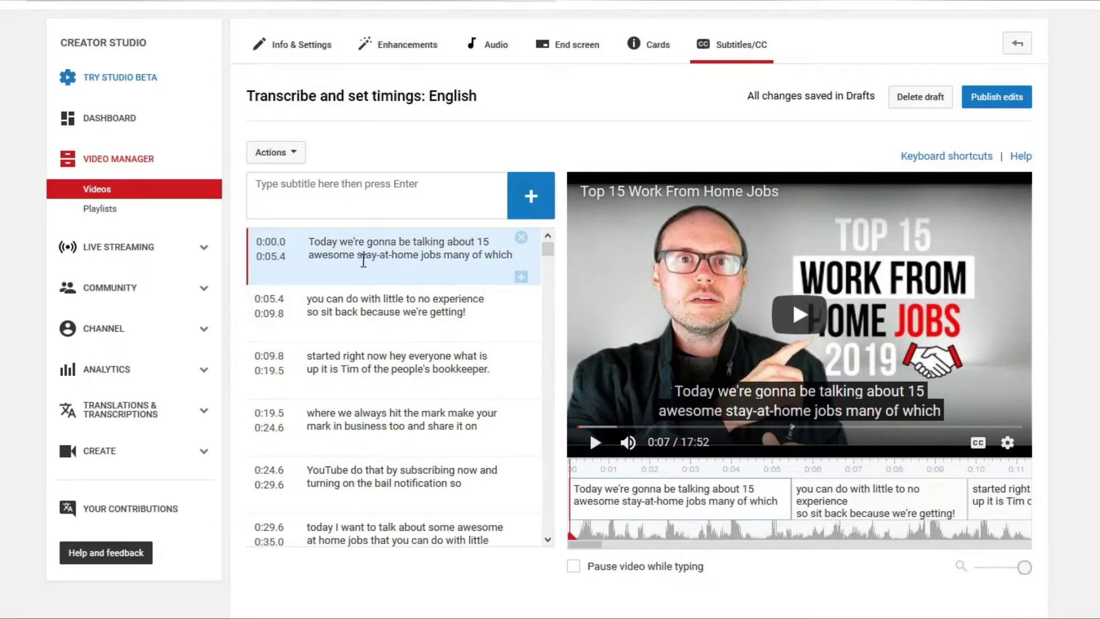
{"action": "left_click", "coordinate": [361, 294]}
{"action": "left_click", "coordinate": [340, 253]}
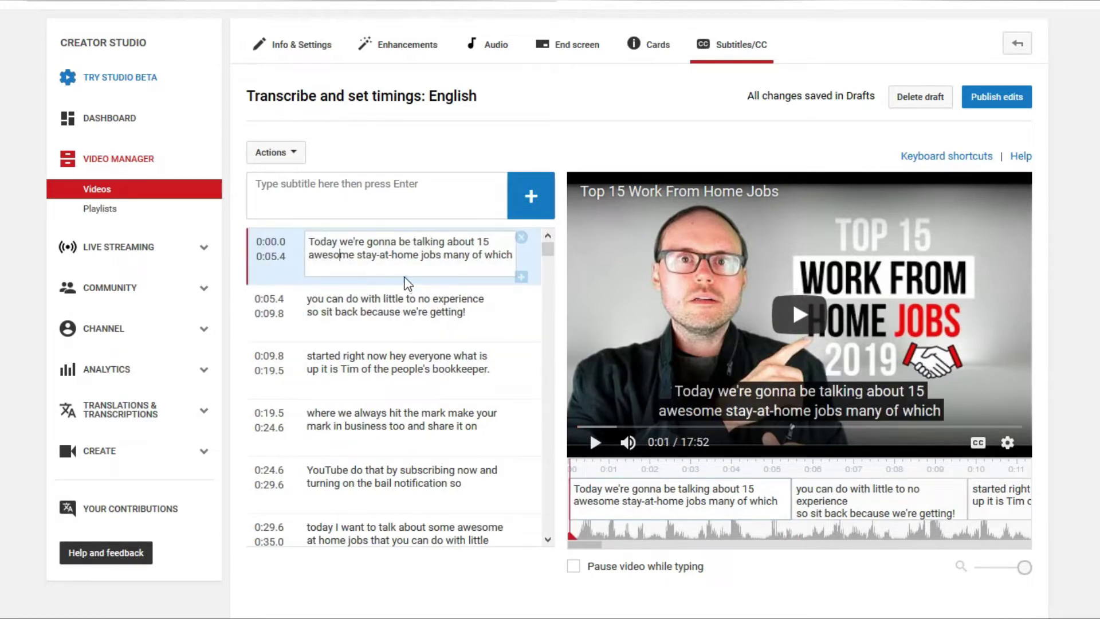
{"action": "left_click", "coordinate": [594, 442]}
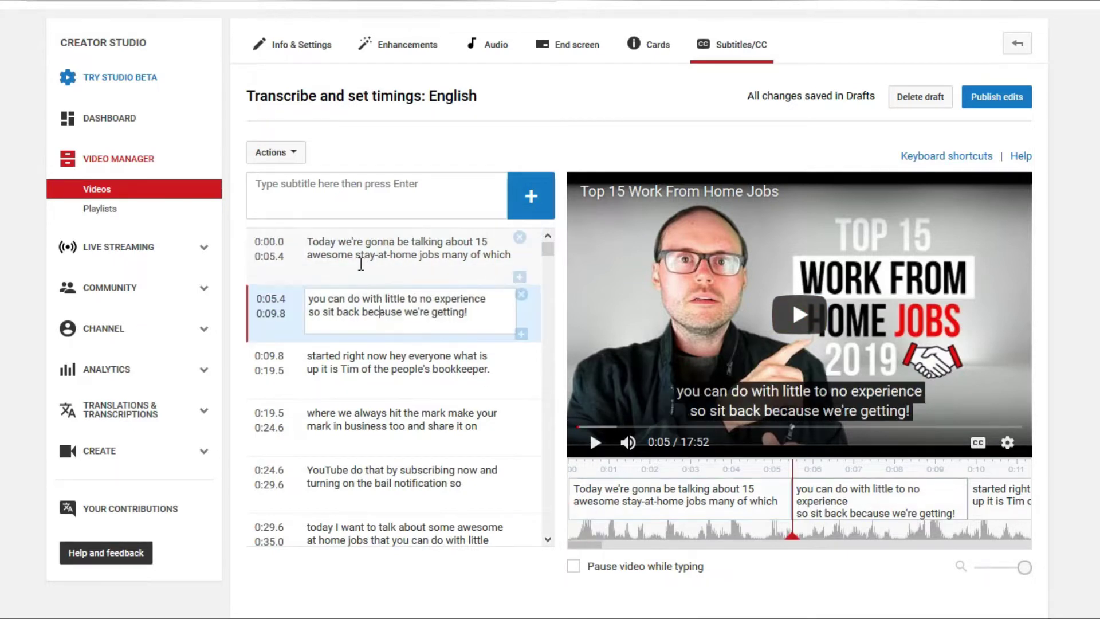
{"action": "left_click", "coordinate": [358, 258]}
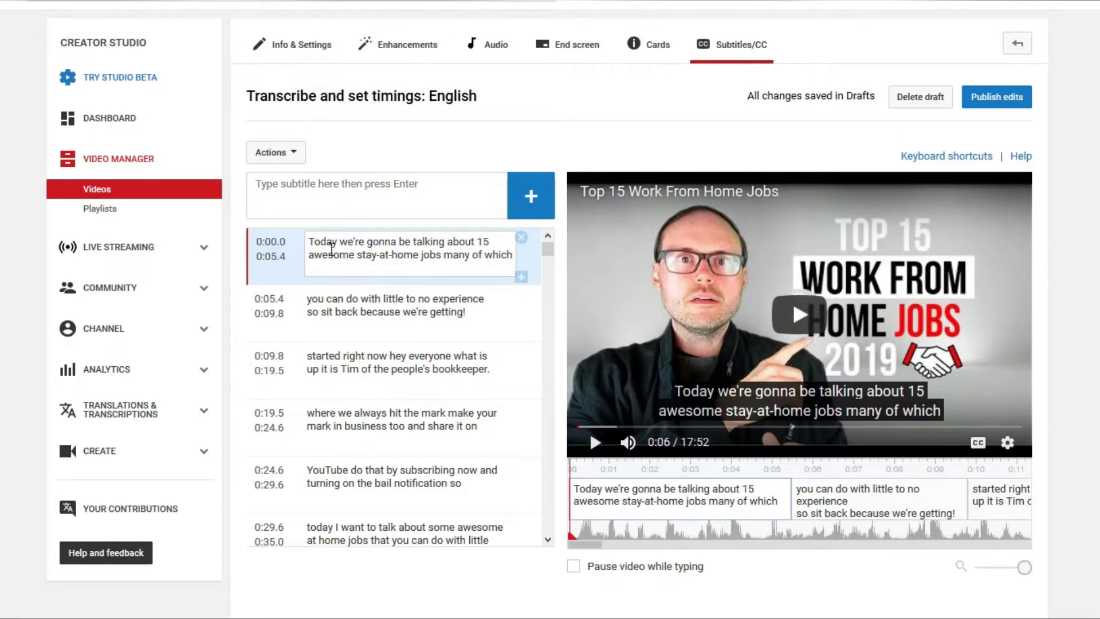
{"action": "left_click", "coordinate": [596, 445]}
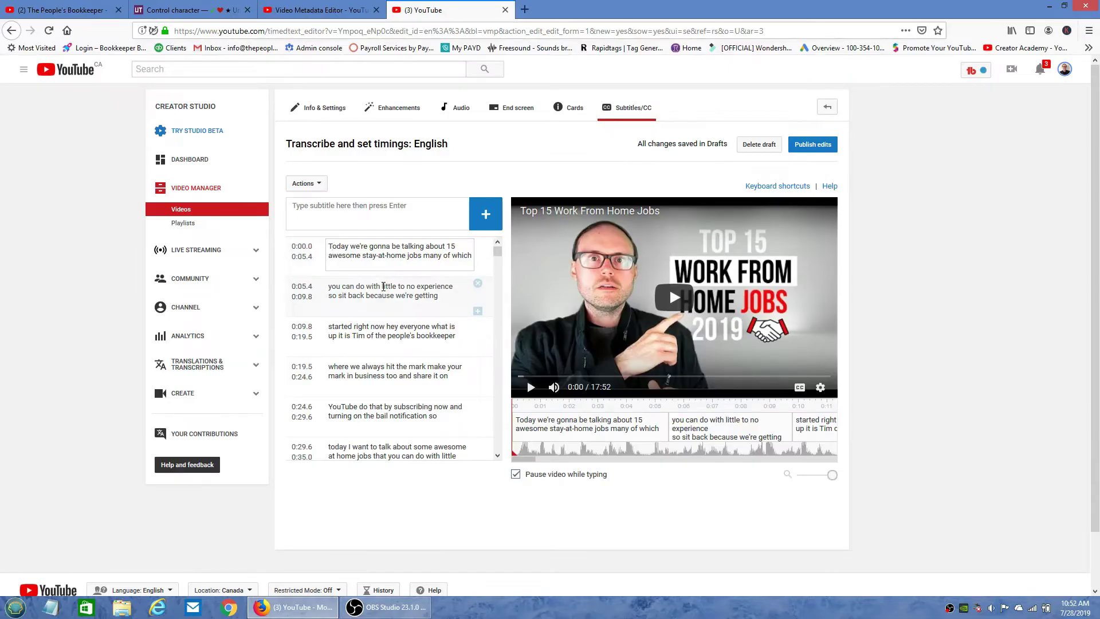
Publish the edited English subtitle draft.
{"action": "left_click", "coordinate": [383, 286]}
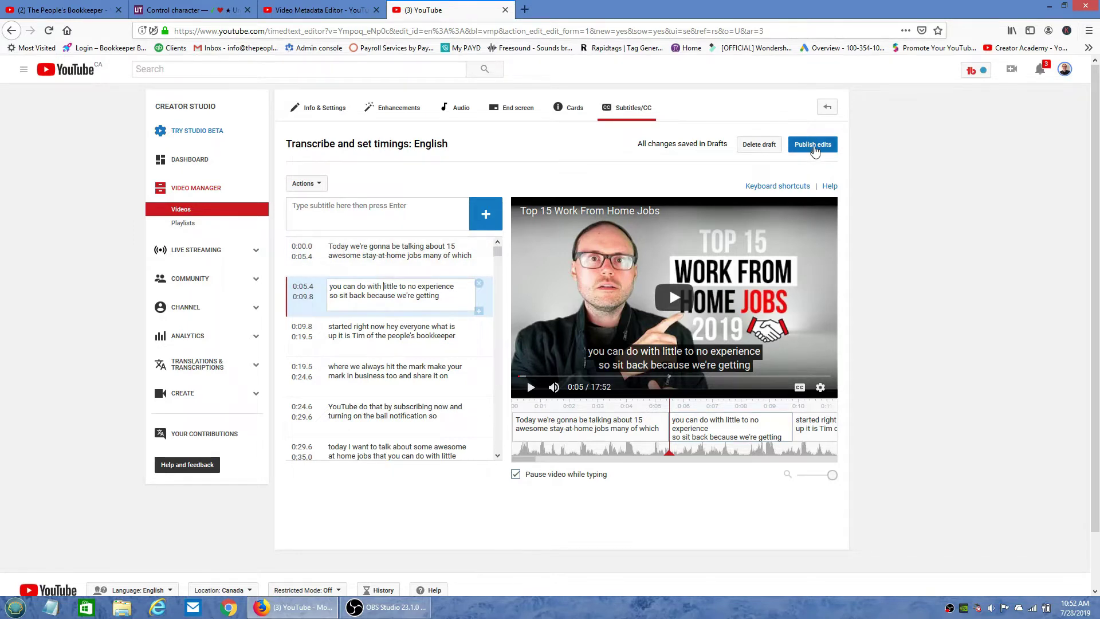
{"action": "left_click", "coordinate": [813, 145]}
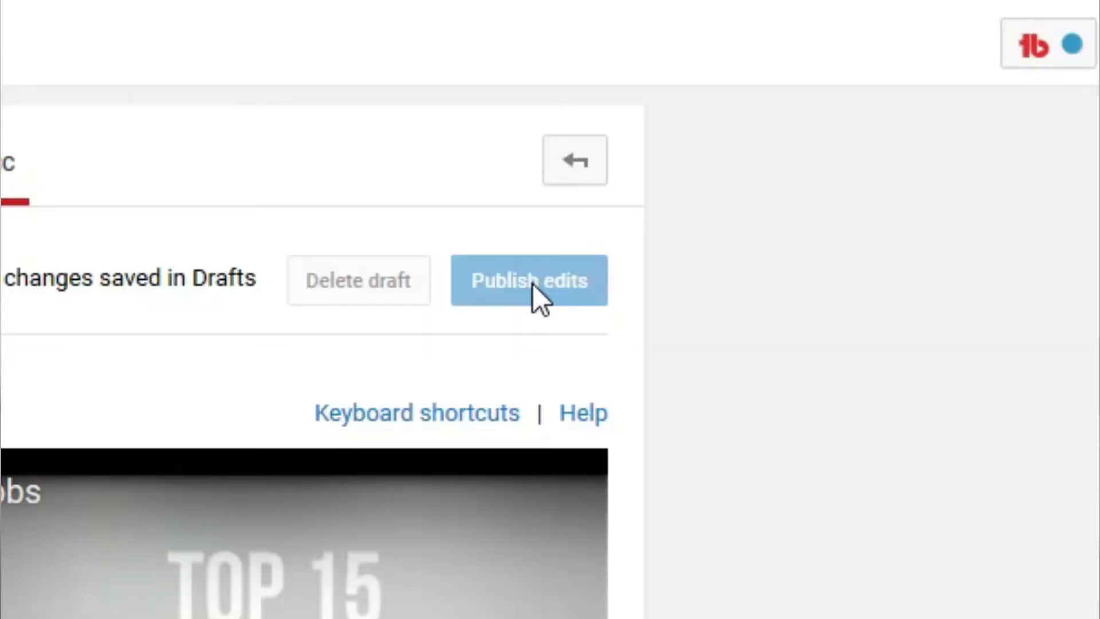